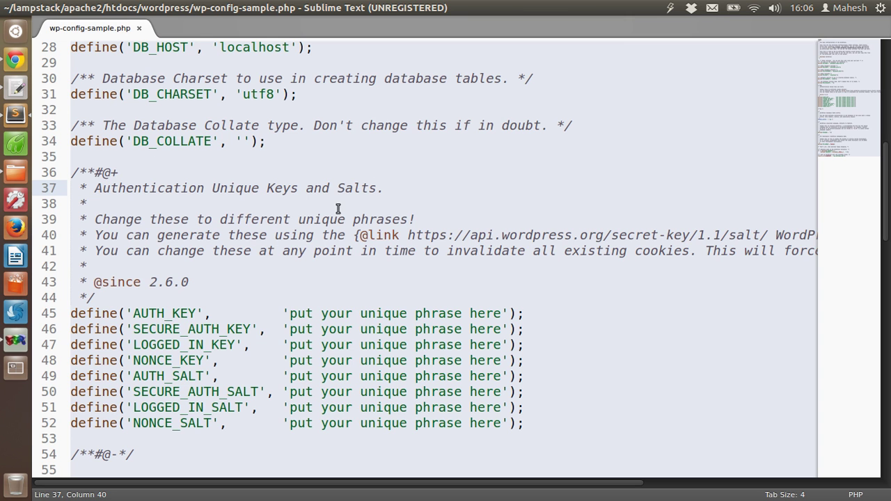
Step: Highlight the eight key and salt define lines, then copy the api.wordpress.org secret-key URL on line 40
scroll(279, 120, "up", 2)
scroll(279, 120, "up", 1)
scroll(279, 121, "up", 6)
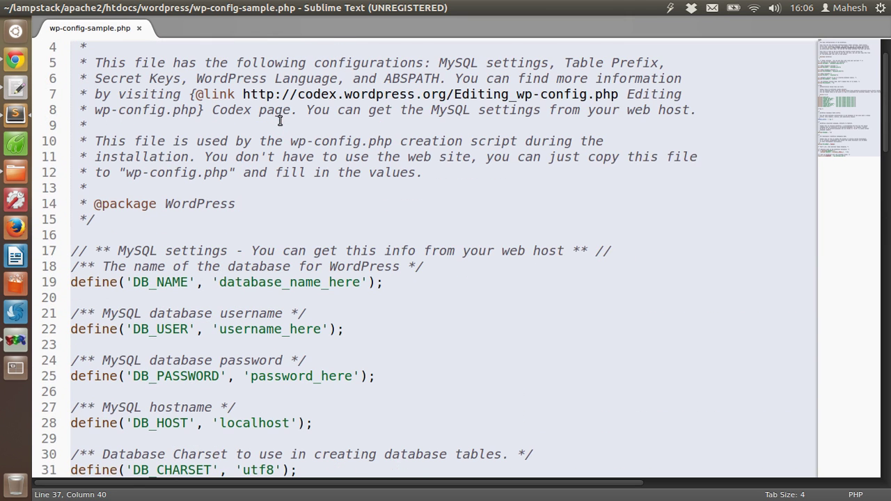
scroll(285, 109, "down", 1)
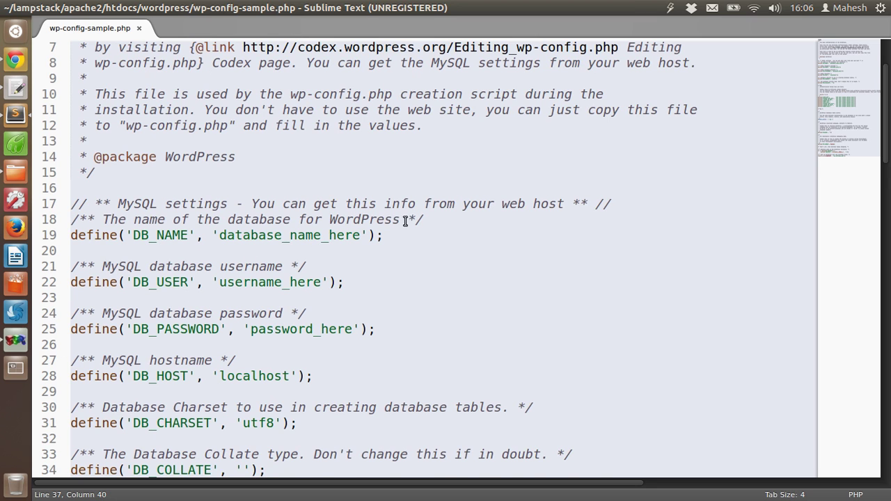
scroll(405, 220, "down", 2)
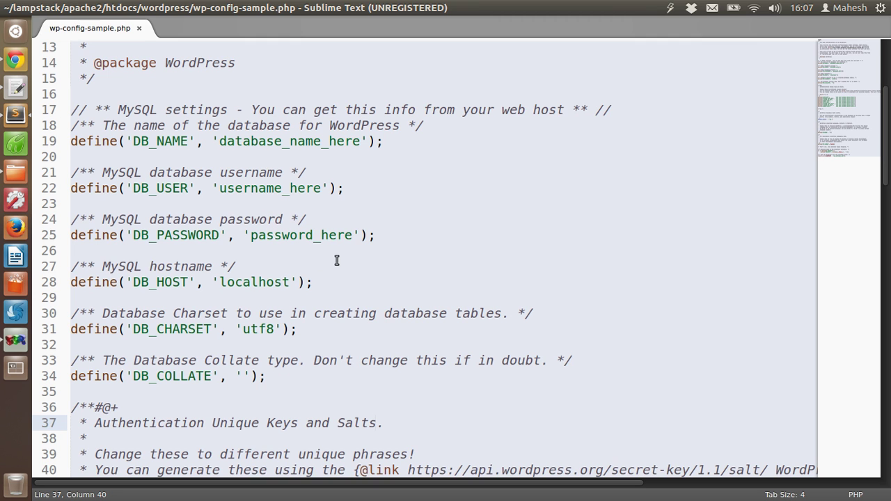
scroll(339, 260, "down", 1)
scroll(342, 258, "down", 3)
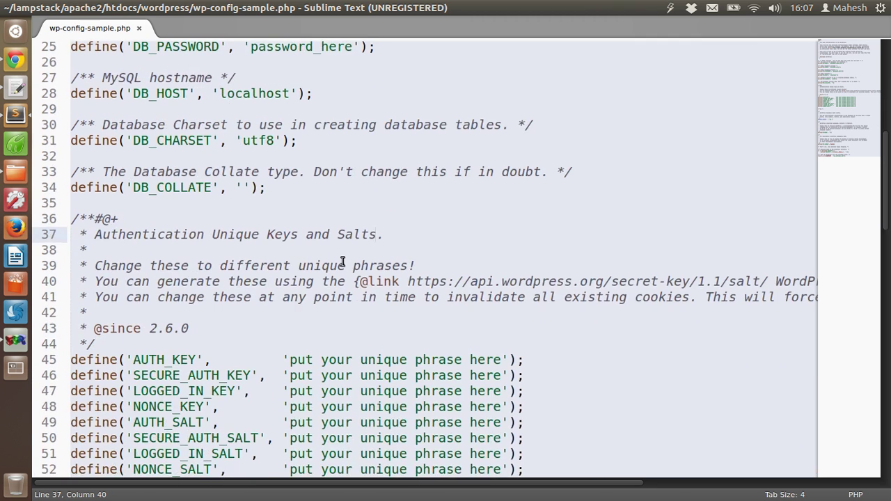
scroll(342, 259, "down", 2)
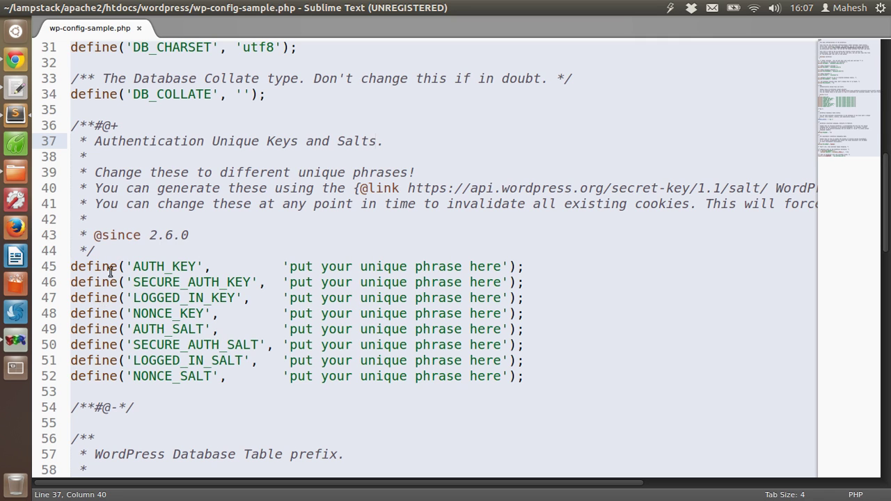
mouse_move(105, 267)
left_mouse_down()
mouse_move(116, 299)
mouse_move(116, 376)
mouse_move(248, 394)
left_mouse_up()
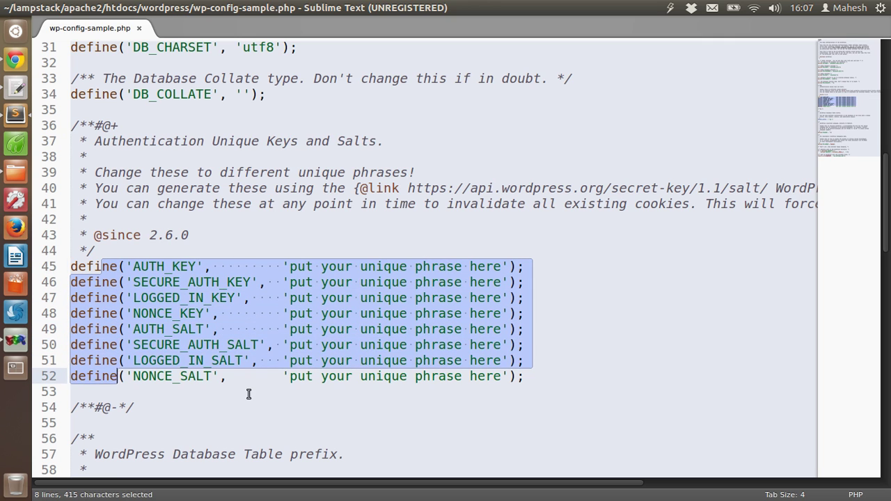
left_click(248, 394)
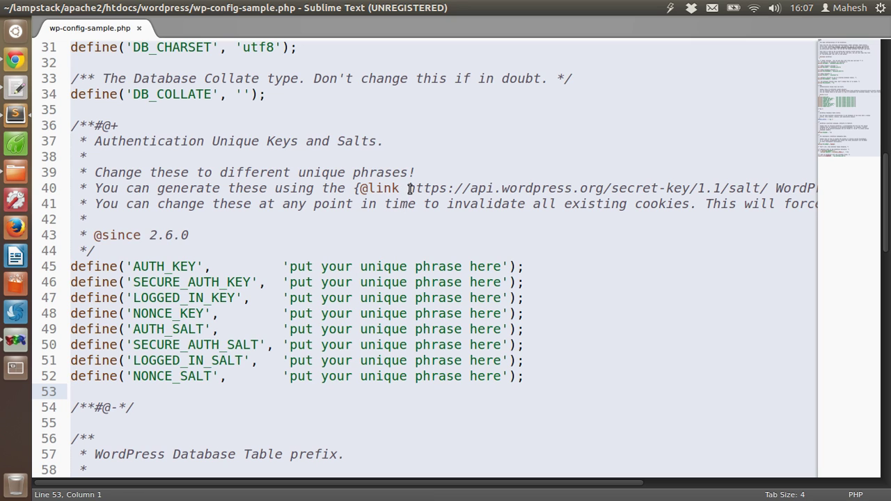
left_click_drag(407, 188, 768, 188)
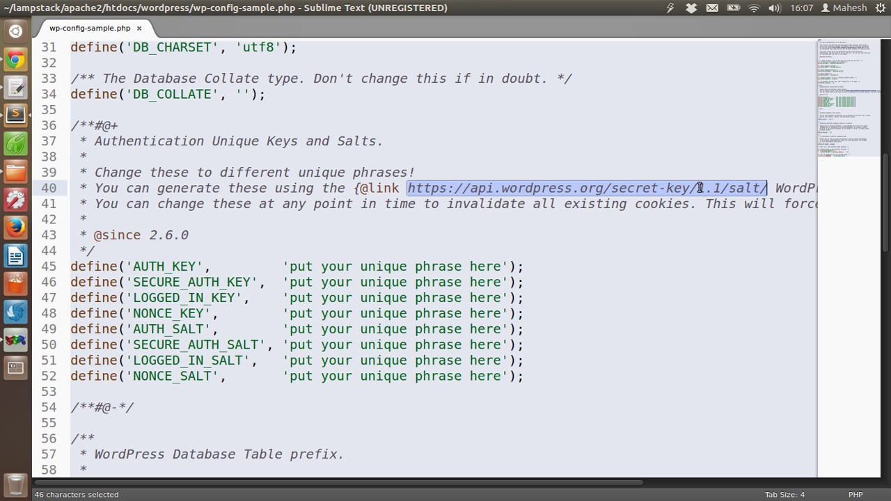
Step: Reload the secret-key page in Chrome and select all eight newly generated define lines
left_click(16, 60)
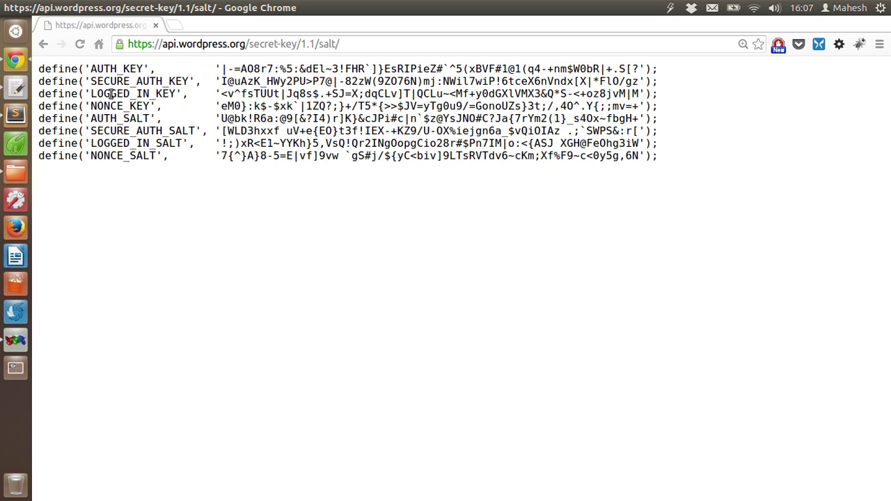
left_click(78, 46)
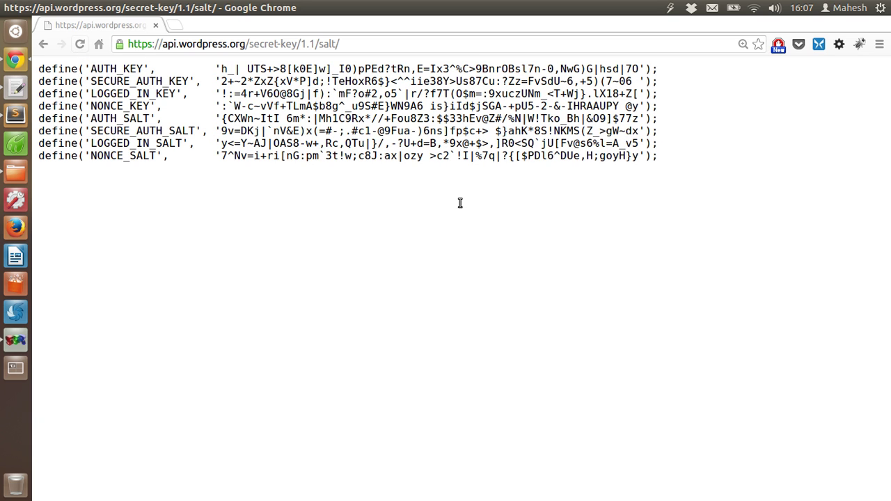
mouse_move(658, 157)
left_mouse_down()
mouse_move(128, 112)
mouse_move(38, 68)
left_mouse_up()
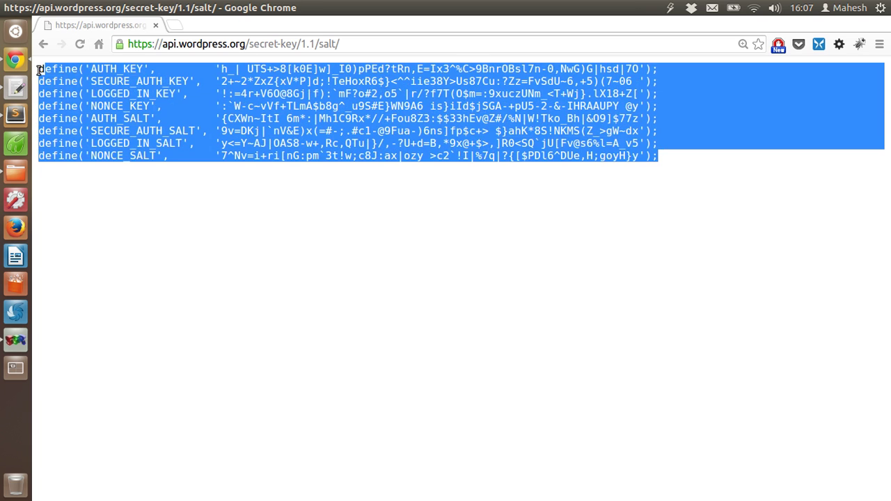
left_click(15, 113)
left_click_drag(529, 379, 71, 266)
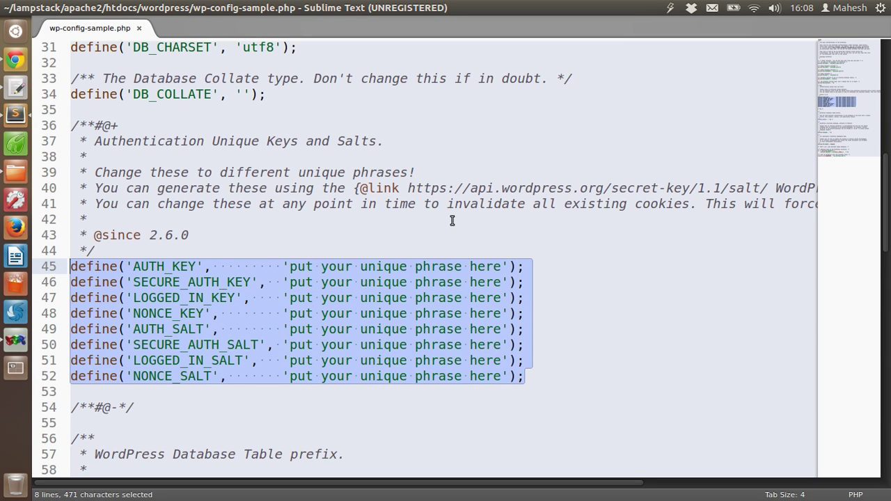
left_click(524, 408)
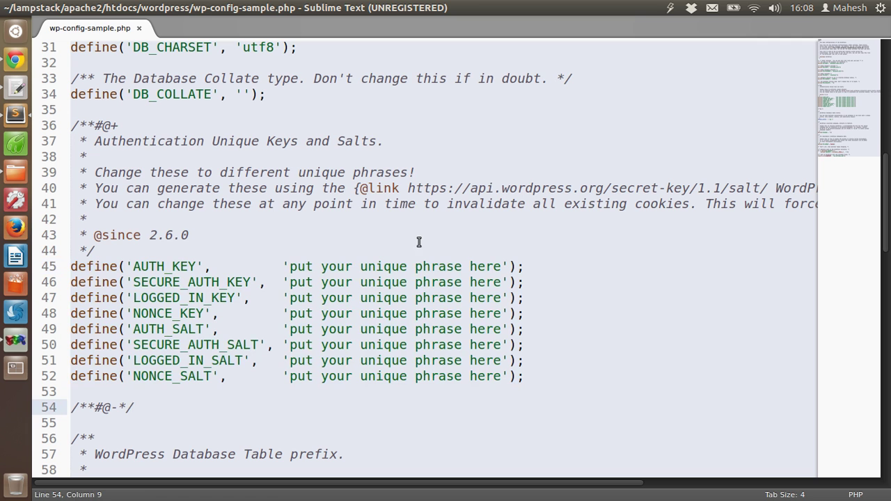
scroll(426, 220, "up", 2)
scroll(426, 220, "down", 1)
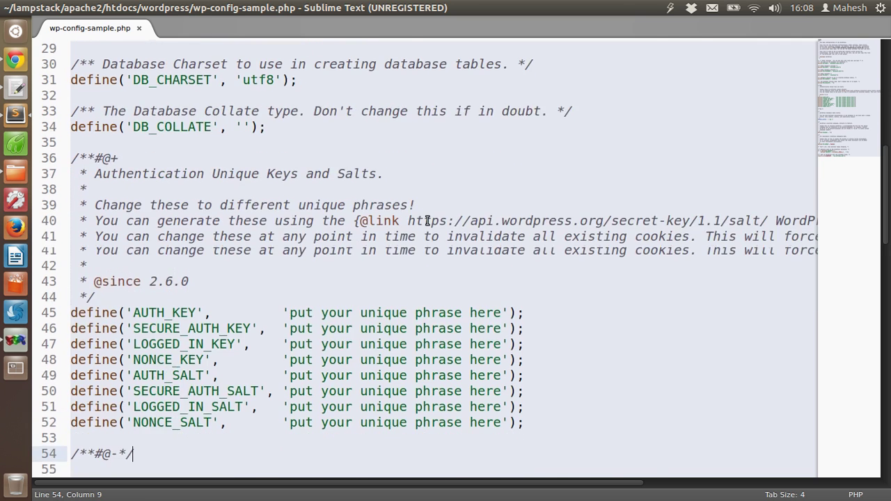
scroll(427, 220, "down", 4)
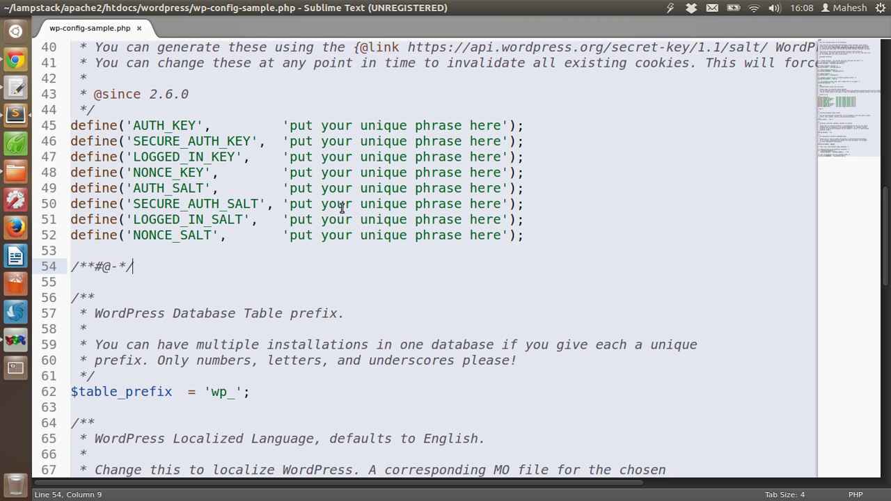
scroll(523, 194, "up", 4)
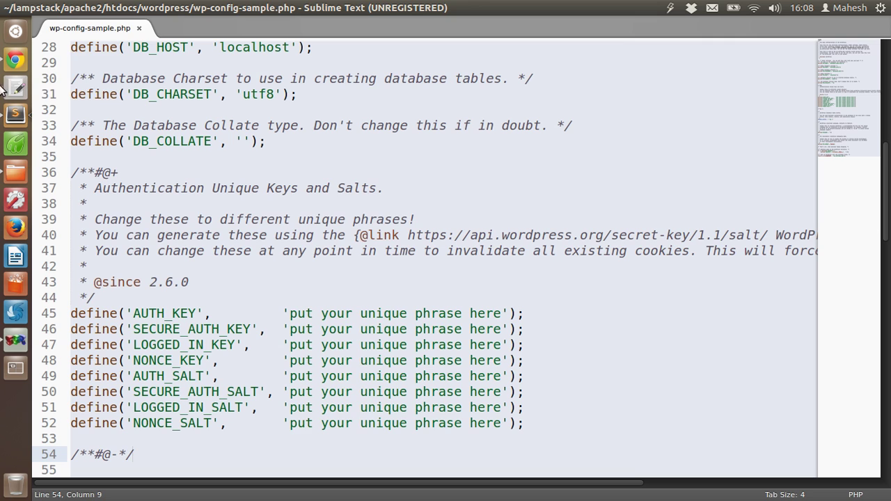
left_click(16, 61)
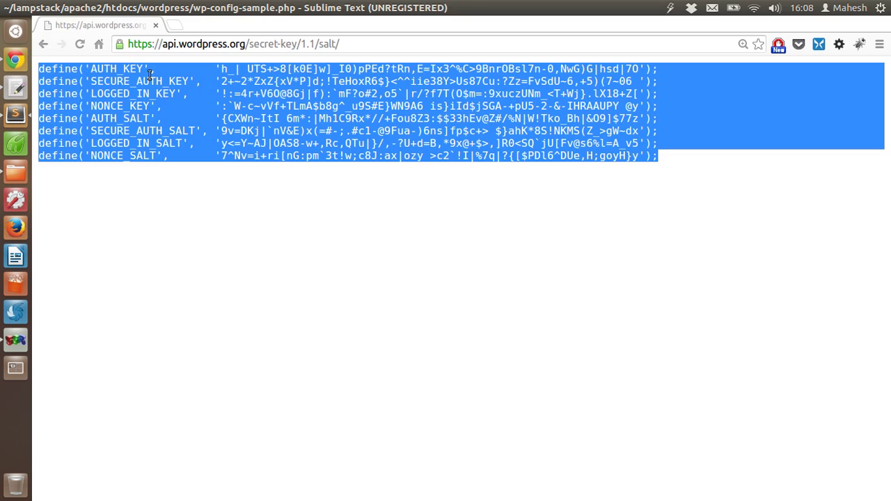
Step: Clear the selection on the keys page and switch back to wp-config-sample.php in Sublime Text
left_click(224, 70)
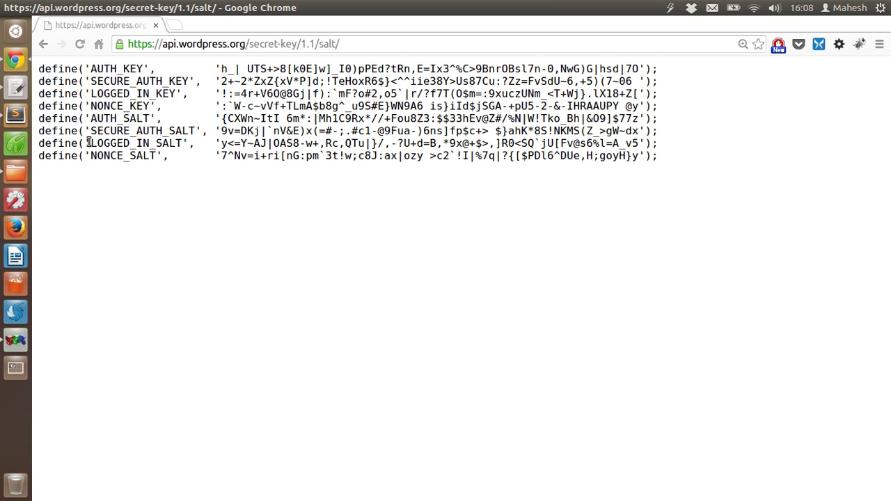
left_click(16, 115)
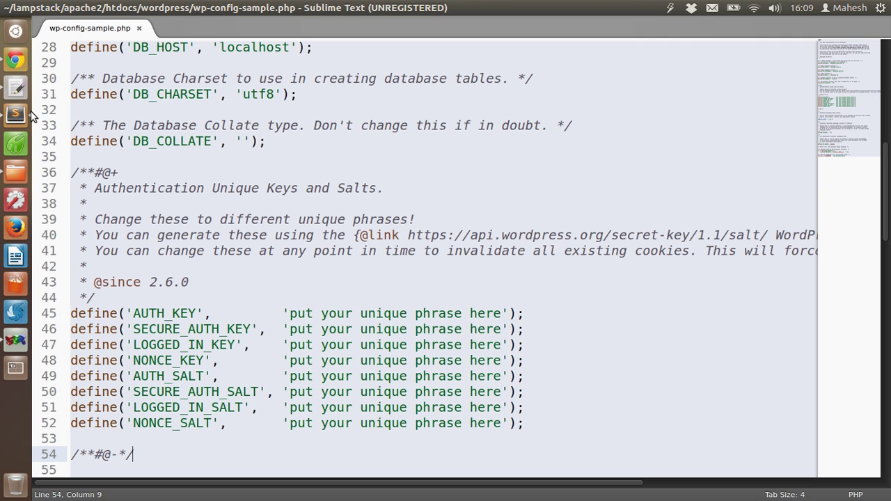
Step: Reload the Chrome secret-key page for new key values, then return to wp-config-sample.php
left_click(15, 60)
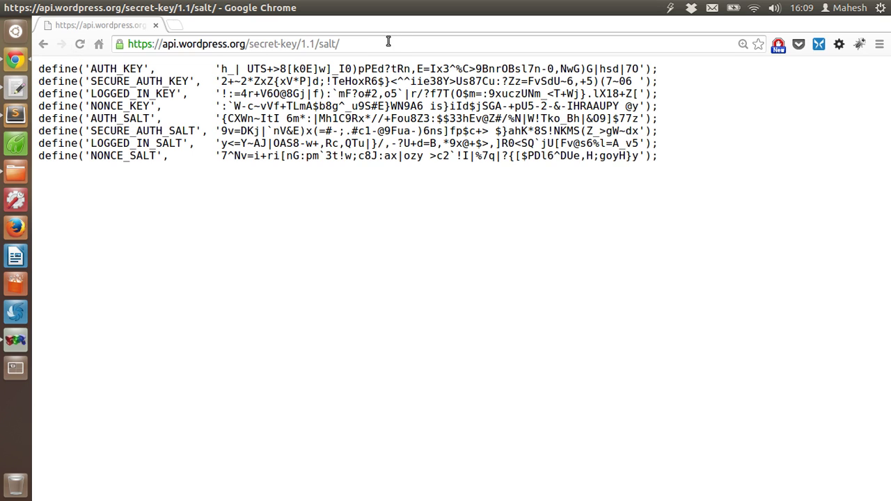
left_click(189, 44)
left_click(223, 82)
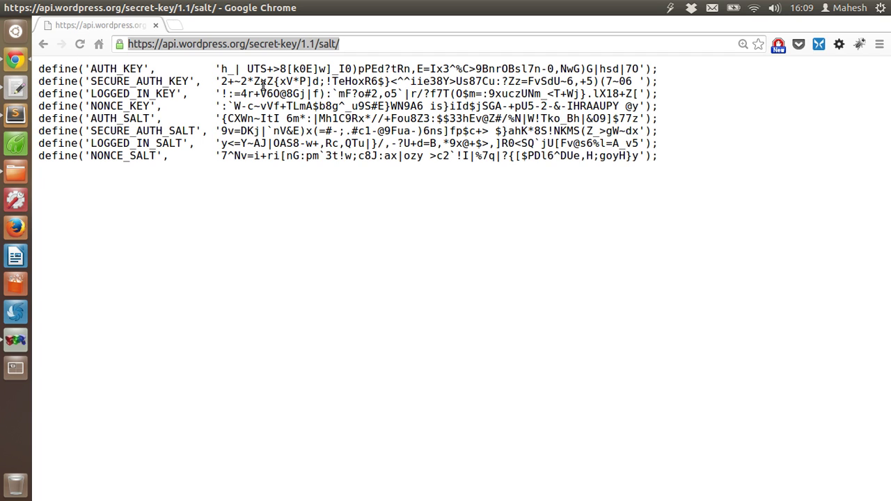
left_click(80, 45)
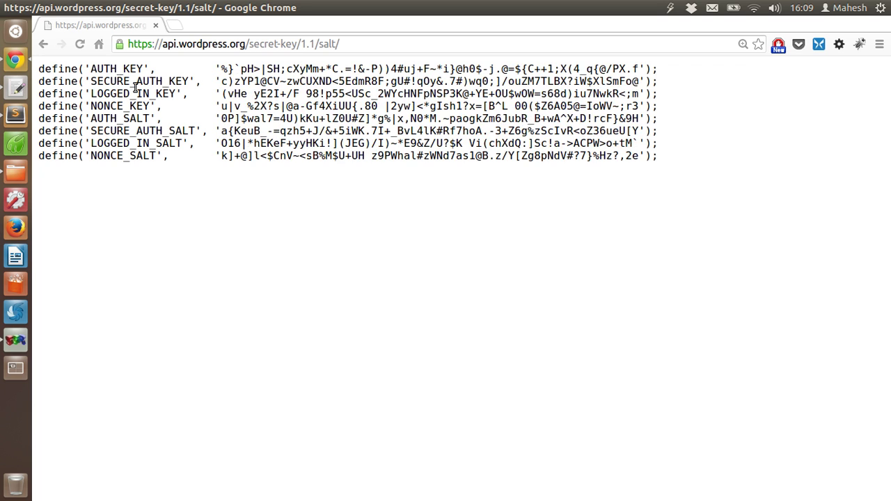
left_click(26, 118)
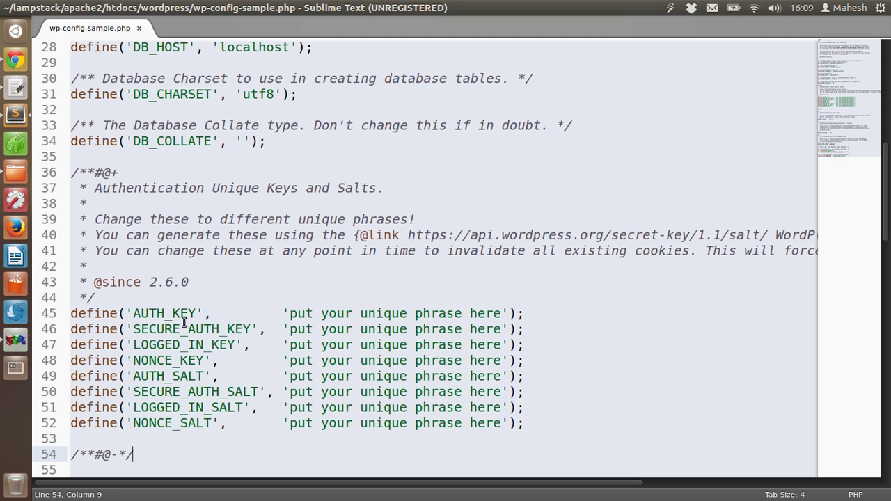
Step: Bring Chrome forward to show the secret-key page with the new keys and salts
left_click(17, 64)
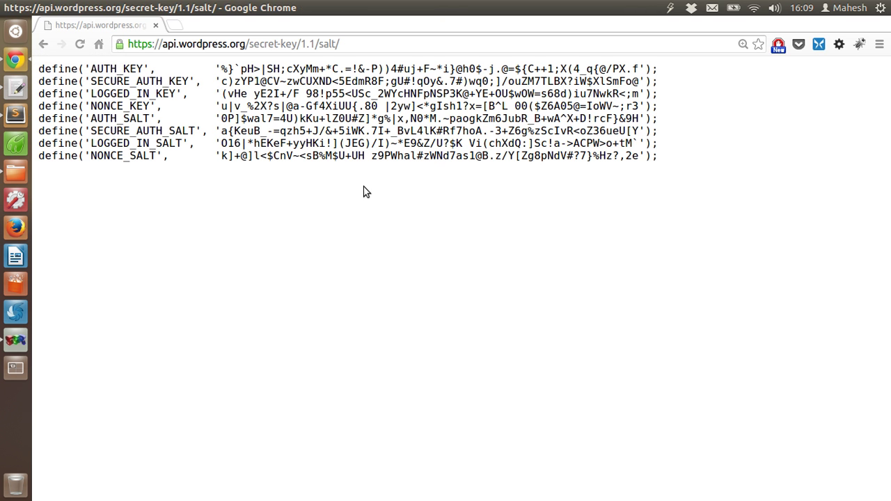